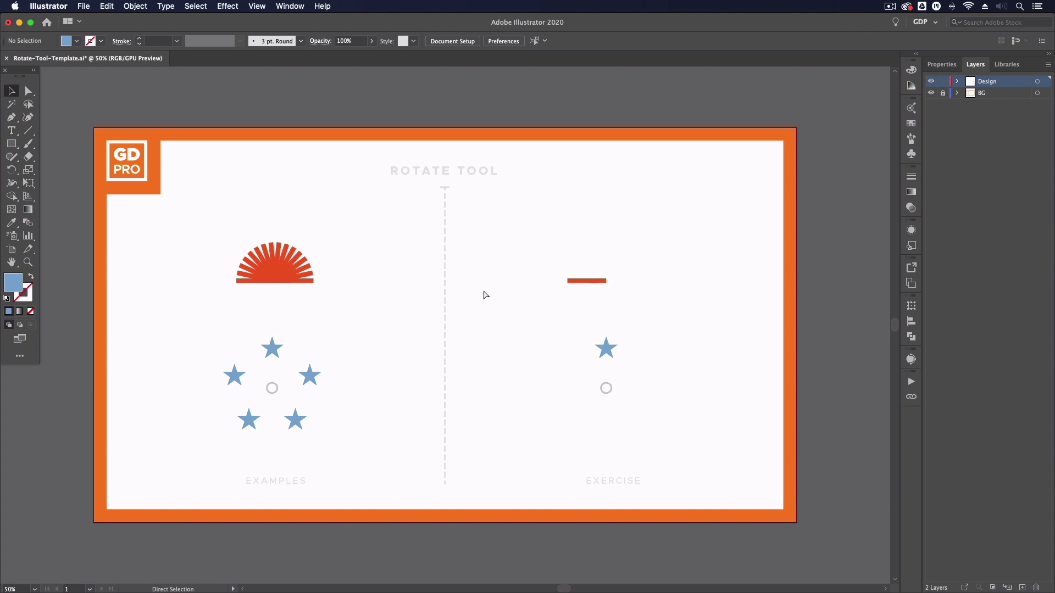
Zoom in on the exercise half and marquee-select the lone red line
{"action": "key", "text": "super+equal"}
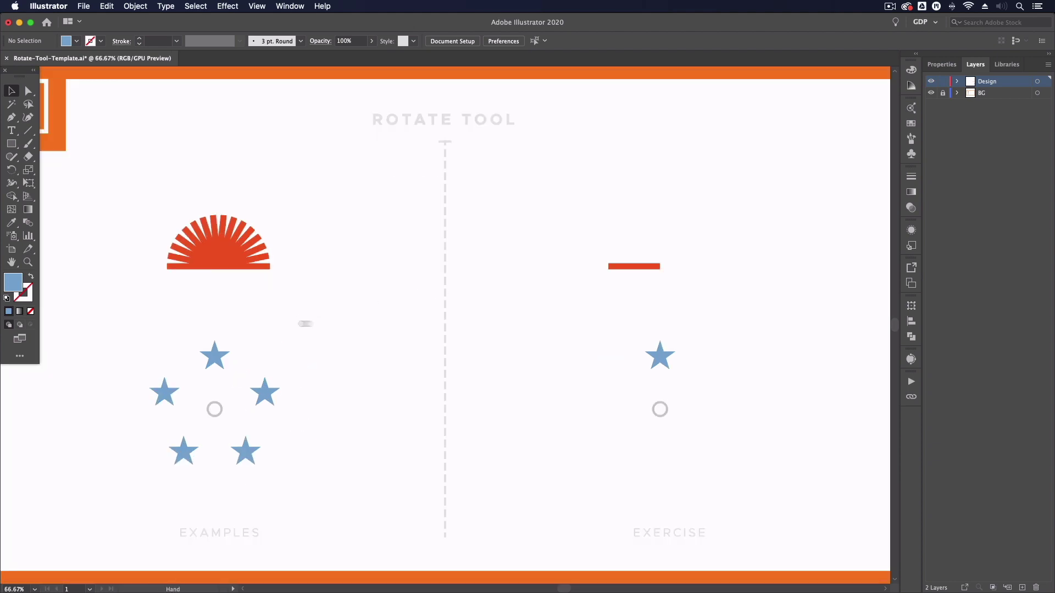
{"action": "left_click_drag", "start_coordinate": [299, 323], "coordinate": [467, 298]}
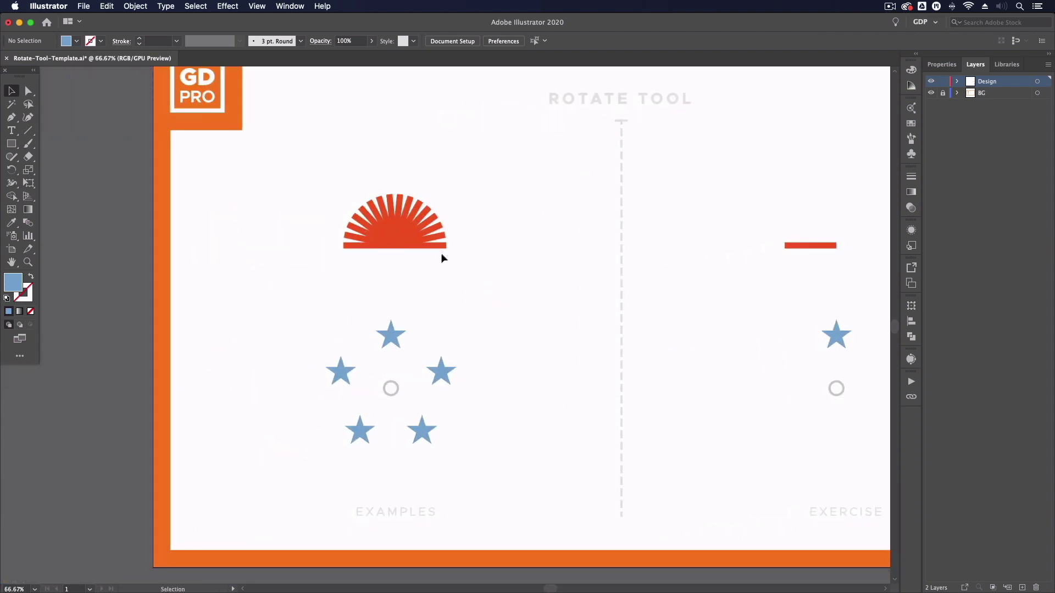
{"action": "left_click_drag", "start_coordinate": [735, 271], "coordinate": [346, 287]}
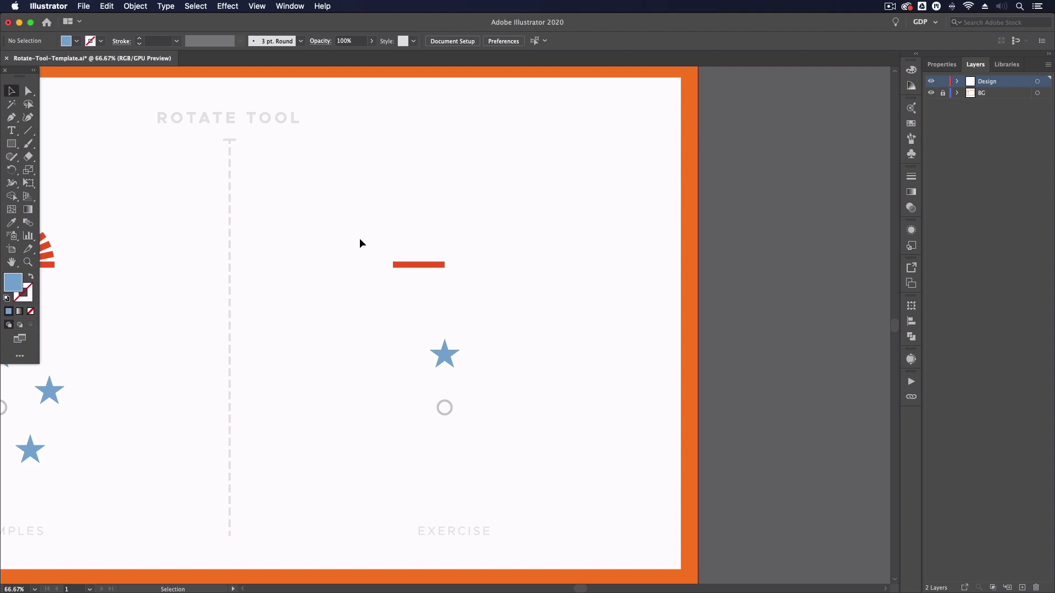
{"action": "left_click_drag", "start_coordinate": [360, 240], "coordinate": [414, 285]}
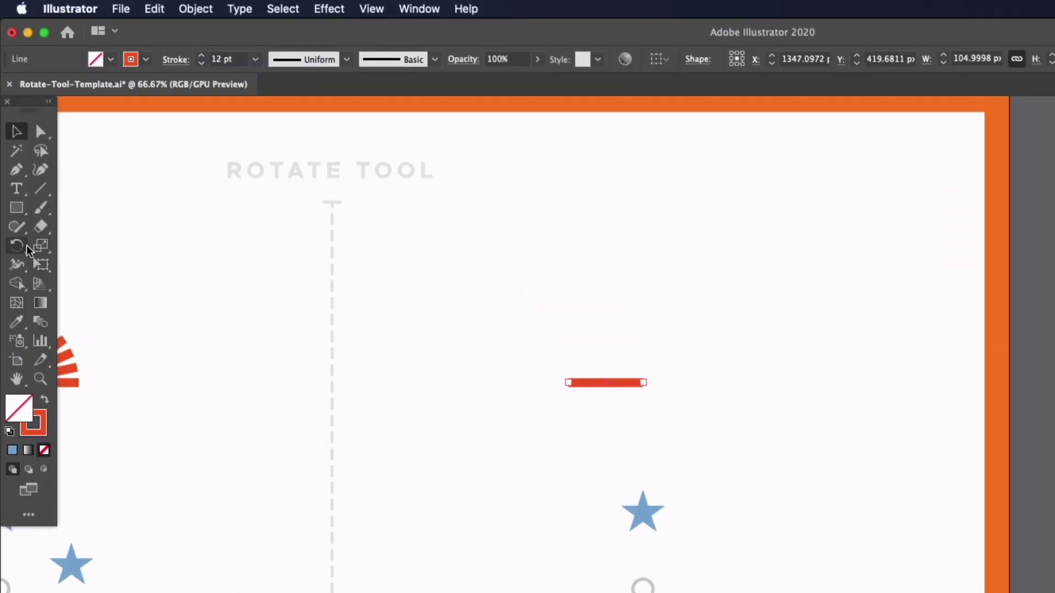
With the Rotate tool, try rotating the red line around its right end, then undo it
{"action": "left_click", "coordinate": [26, 247]}
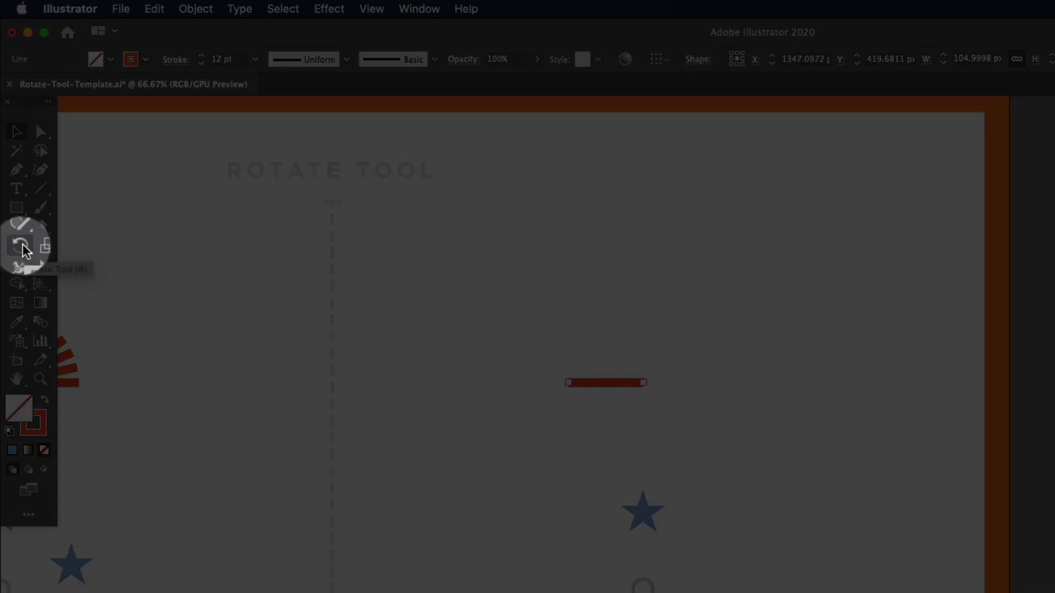
{"action": "left_click", "coordinate": [22, 246]}
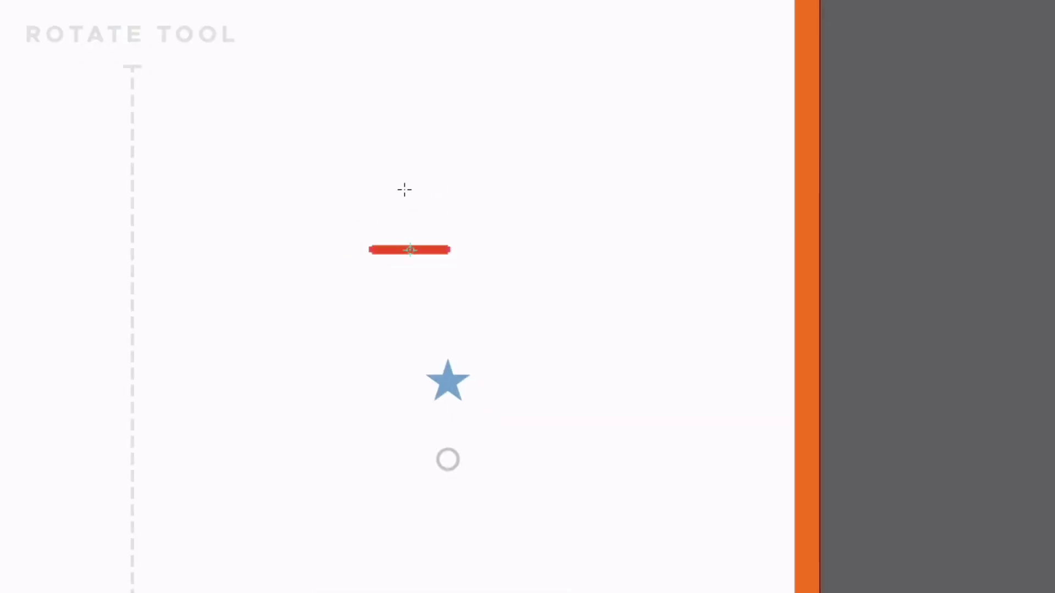
{"action": "left_click_drag", "start_coordinate": [405, 189], "coordinate": [367, 278]}
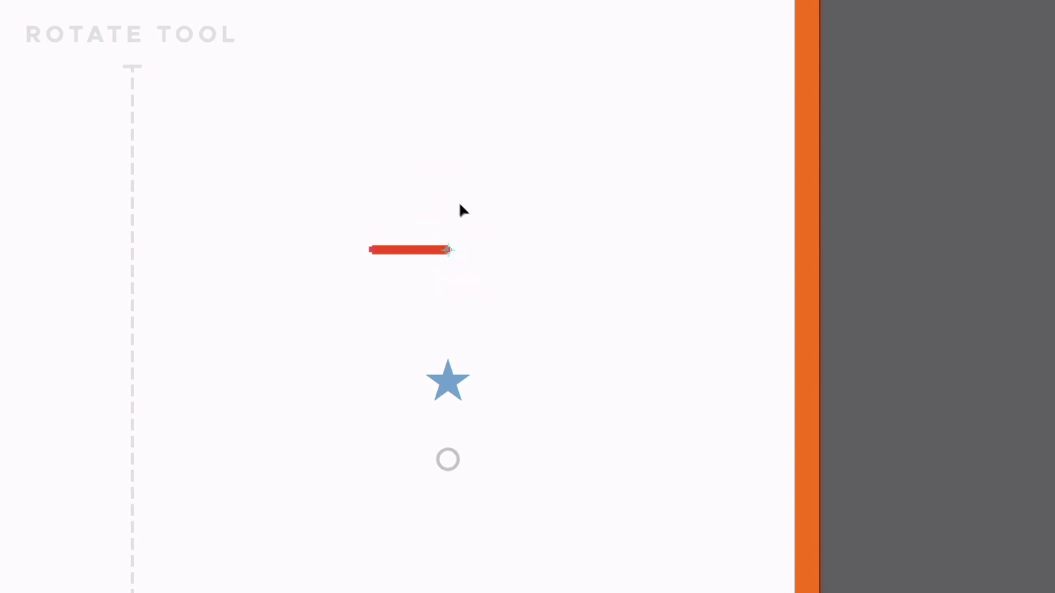
{"action": "left_click_drag", "start_coordinate": [461, 208], "coordinate": [320, 263]}
{"action": "key", "text": "ctrl+z"}
Copy the red line rotated -10° around its right endpoint
{"action": "left_click", "coordinate": [449, 250], "text": "alt"}
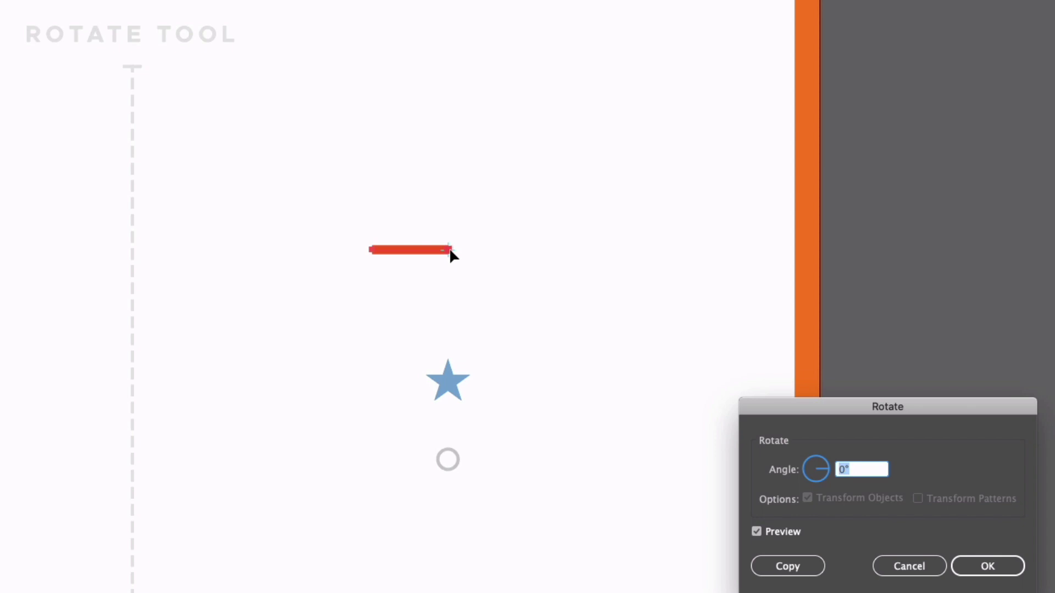
{"action": "left_click_drag", "start_coordinate": [775, 403], "coordinate": [609, 213]}
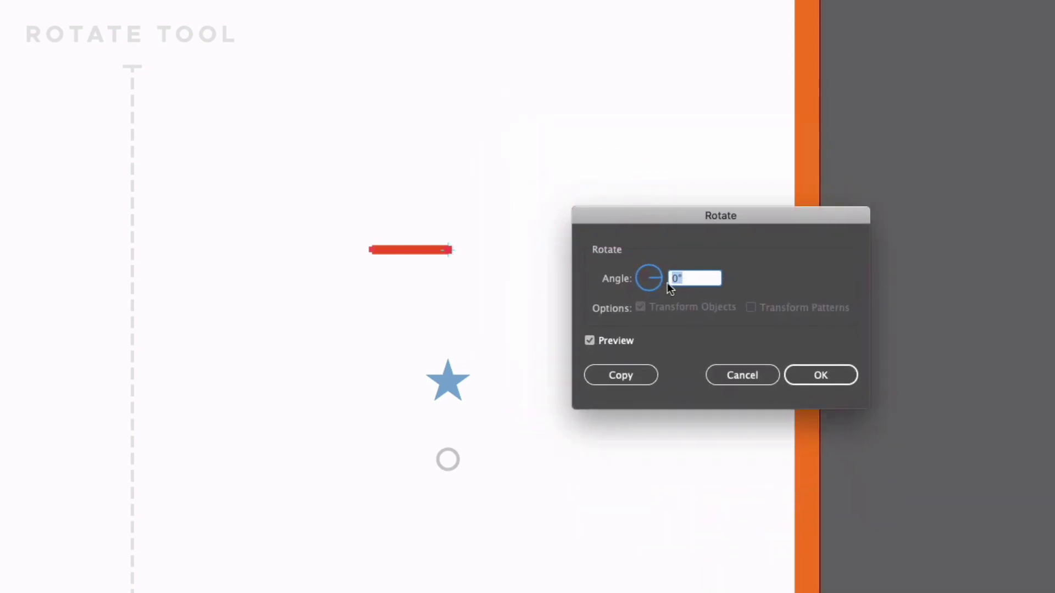
{"action": "left_click", "coordinate": [698, 278]}
{"action": "key", "text": "Up"}
{"action": "key", "text": "Up"}
{"action": "key", "text": "Up"}
{"action": "key", "text": "Up"}
{"action": "key", "text": "Up"}
{"action": "key", "text": "Up"}
{"action": "key", "text": "Up"}
{"action": "key", "text": "Up"}
{"action": "key", "text": "Up"}
{"action": "key", "text": "Up"}
{"action": "key", "text": "Down"}
{"action": "key", "text": "Down"}
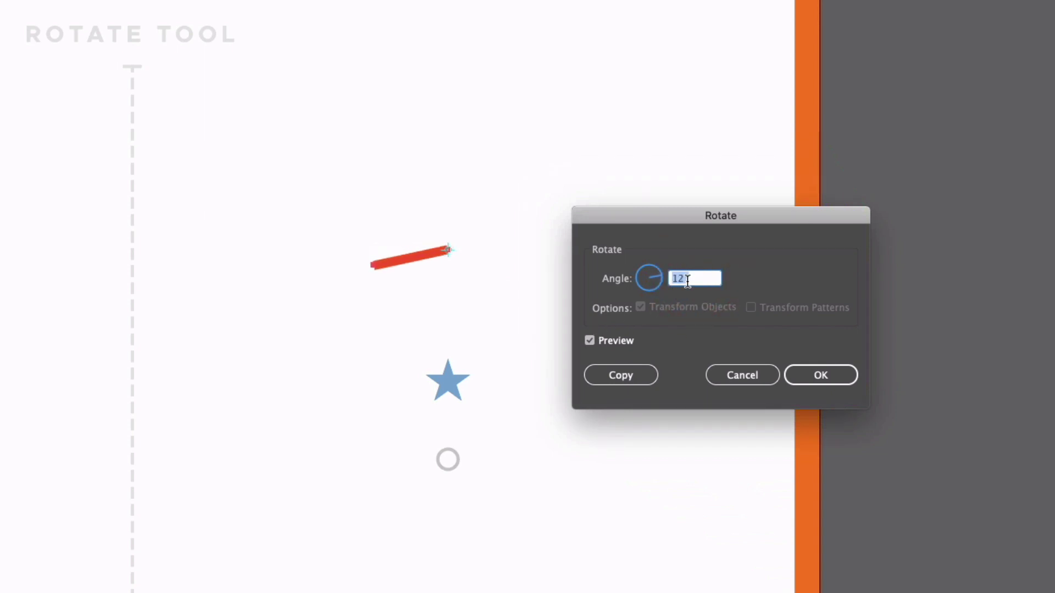
{"action": "key", "text": "Down"}
{"action": "key", "text": "Down"}
{"action": "key", "text": "Down"}
{"action": "key", "text": "Down"}
{"action": "key", "text": "Down"}
{"action": "key", "text": "Down"}
{"action": "key", "text": "Down"}
{"action": "key", "text": "Down"}
{"action": "key", "text": "Down"}
{"action": "key", "text": "Down"}
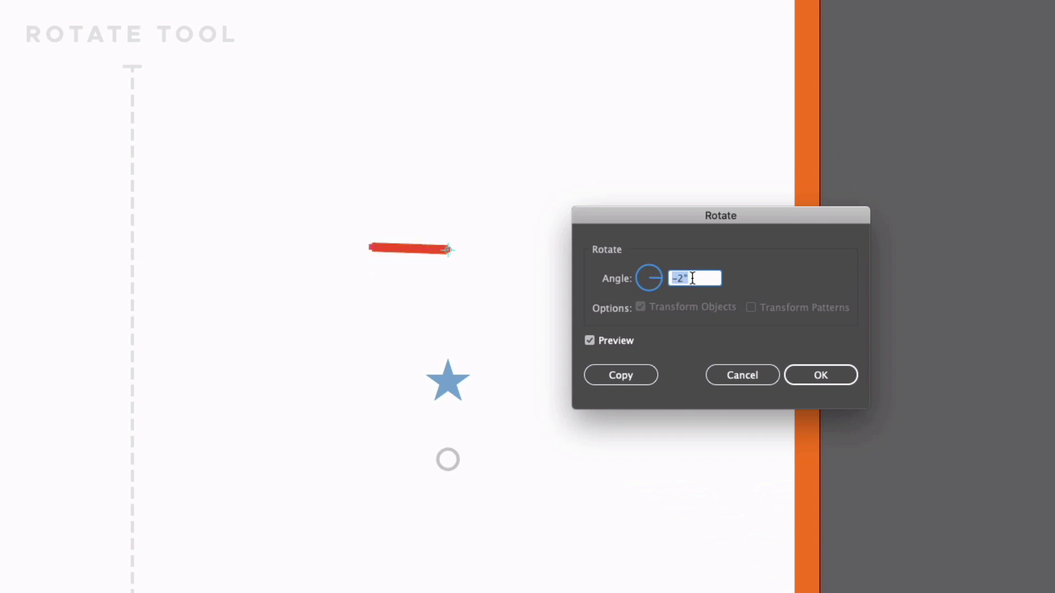
{"action": "key", "text": "Down"}
{"action": "key", "text": "Down"}
{"action": "key", "text": "Down"}
{"action": "key", "text": "Down"}
{"action": "key", "text": "Down"}
{"action": "key", "text": "Down"}
{"action": "key", "text": "Down"}
{"action": "key", "text": "Down"}
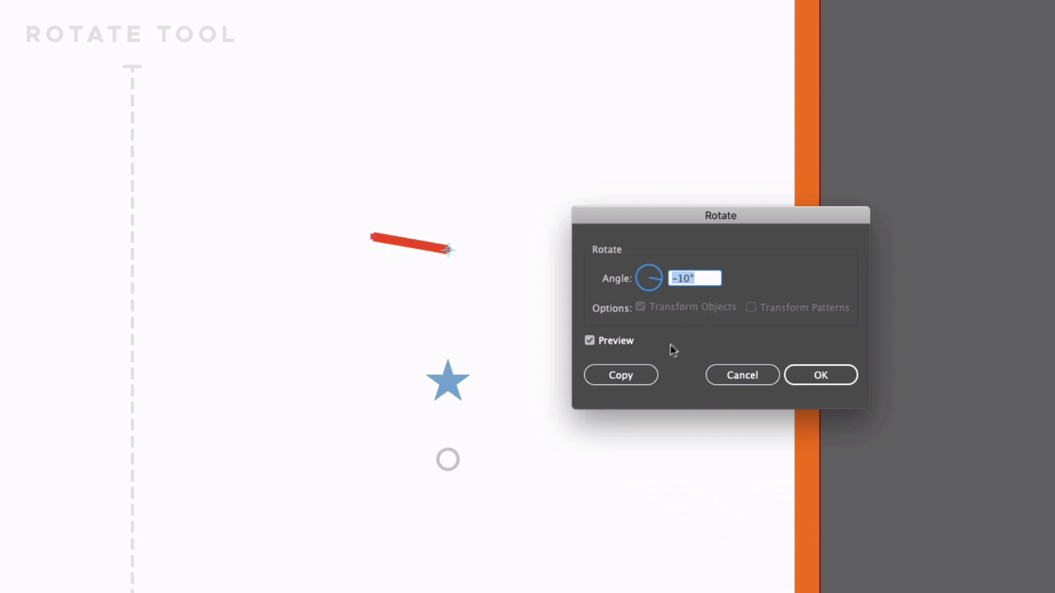
{"action": "left_click", "coordinate": [634, 378]}
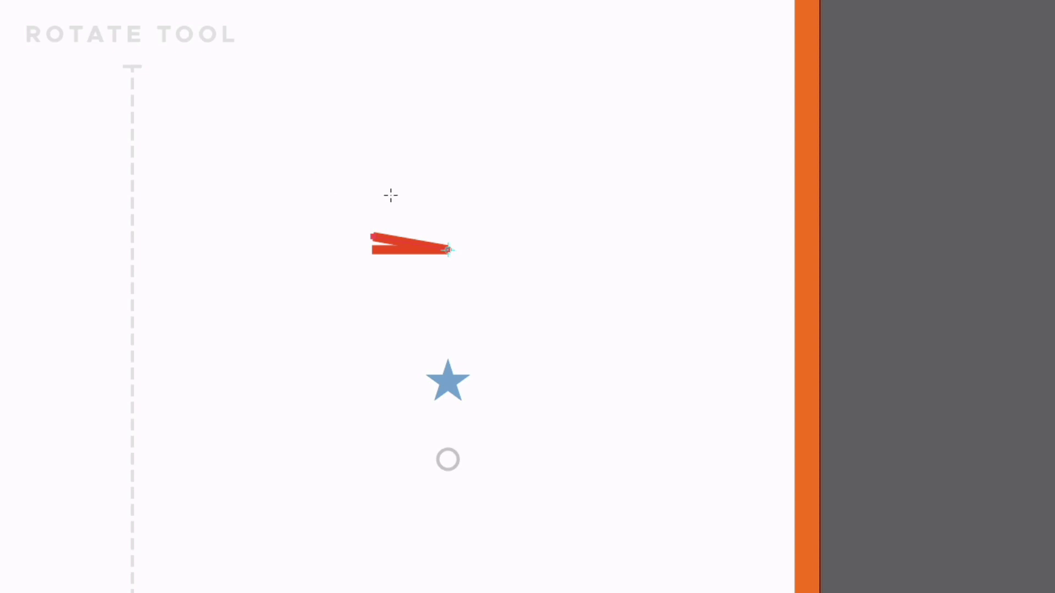
Repeat the -10° copy with Transform Again (Cmd+D) until the lines form a semicircle, then deselect
{"action": "left_click", "coordinate": [199, 9]}
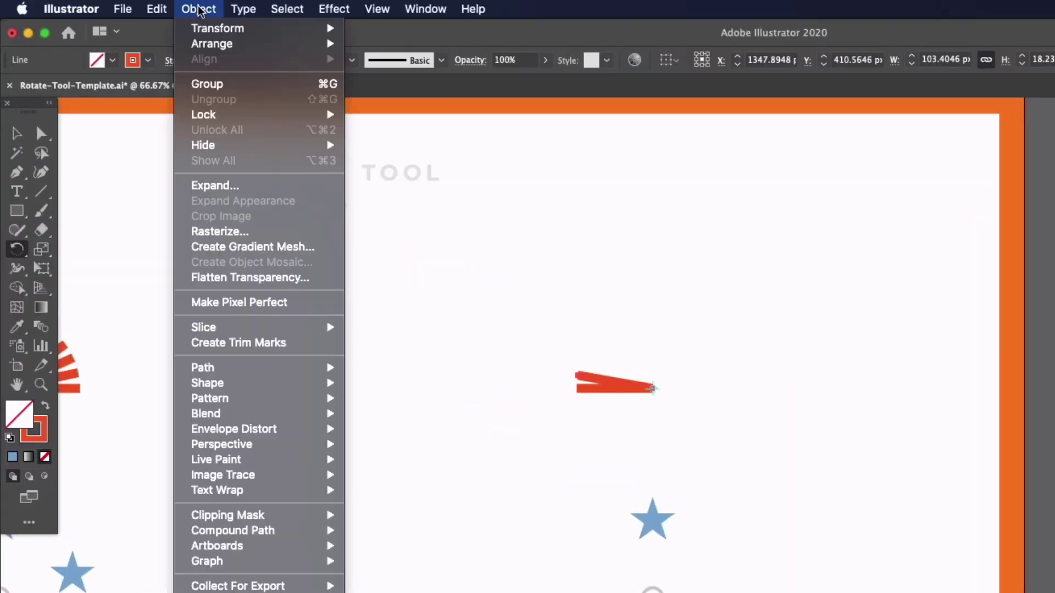
{"action": "mouse_move", "coordinate": [227, 29]}
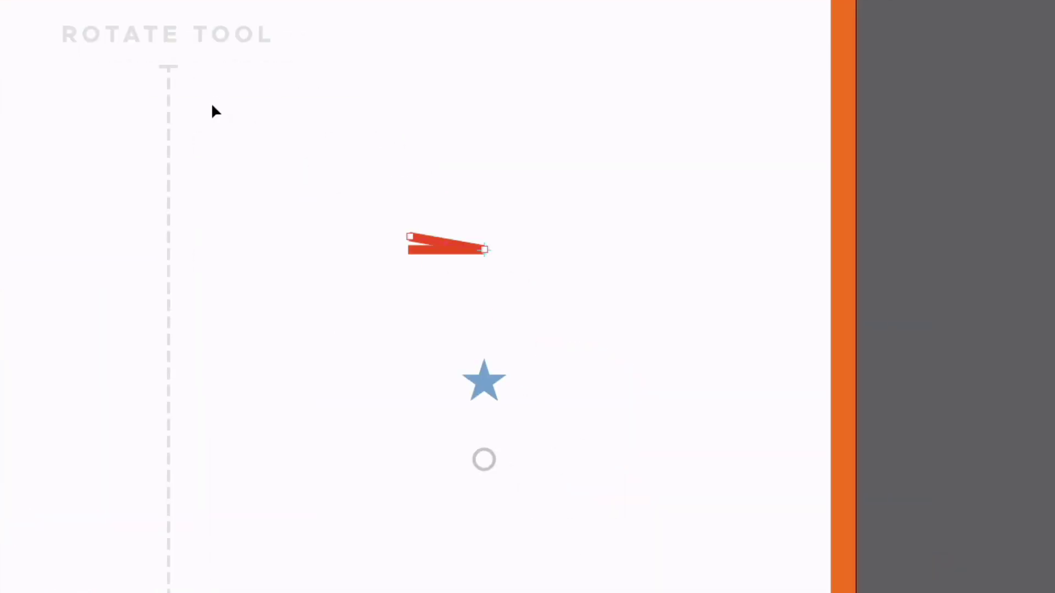
{"action": "key", "text": "ctrl+d"}
{"action": "key", "text": "ctrl+d"}
{"action": "key", "text": "ctrl+d"}
{"action": "key", "text": "ctrl+d"}
{"action": "key", "text": "ctrl+d"}
{"action": "key", "text": "ctrl+d"}
{"action": "key", "text": "ctrl+d"}
{"action": "key", "text": "ctrl+d"}
{"action": "key", "text": "ctrl+d"}
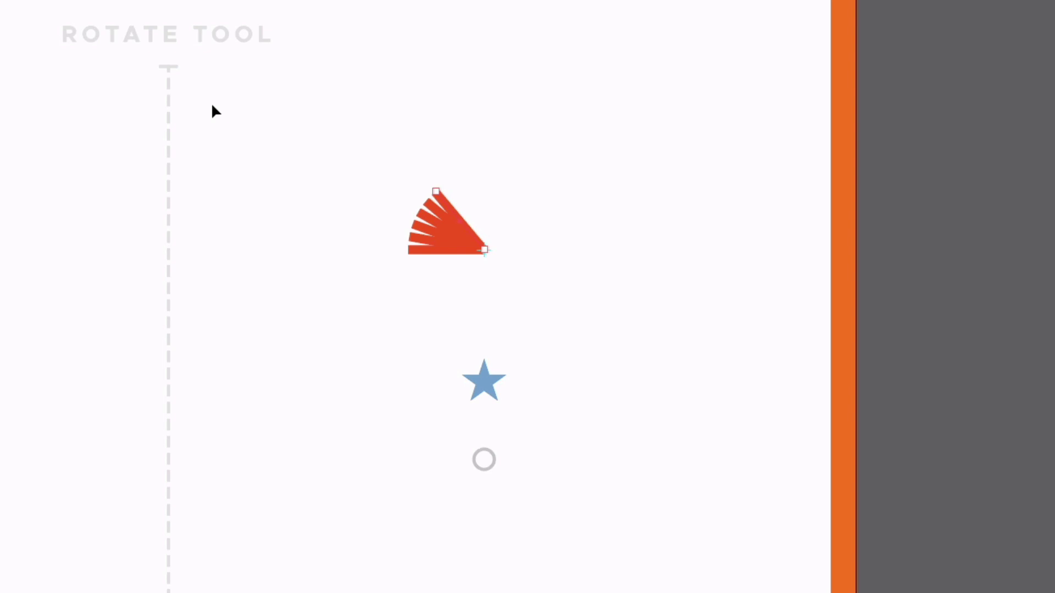
{"action": "key", "text": "ctrl+d"}
{"action": "key", "text": "ctrl+d"}
{"action": "key", "text": "ctrl+d"}
{"action": "key", "text": "ctrl+d"}
{"action": "key", "text": "ctrl+d"}
{"action": "key", "text": "ctrl+d"}
{"action": "key", "text": "ctrl+d"}
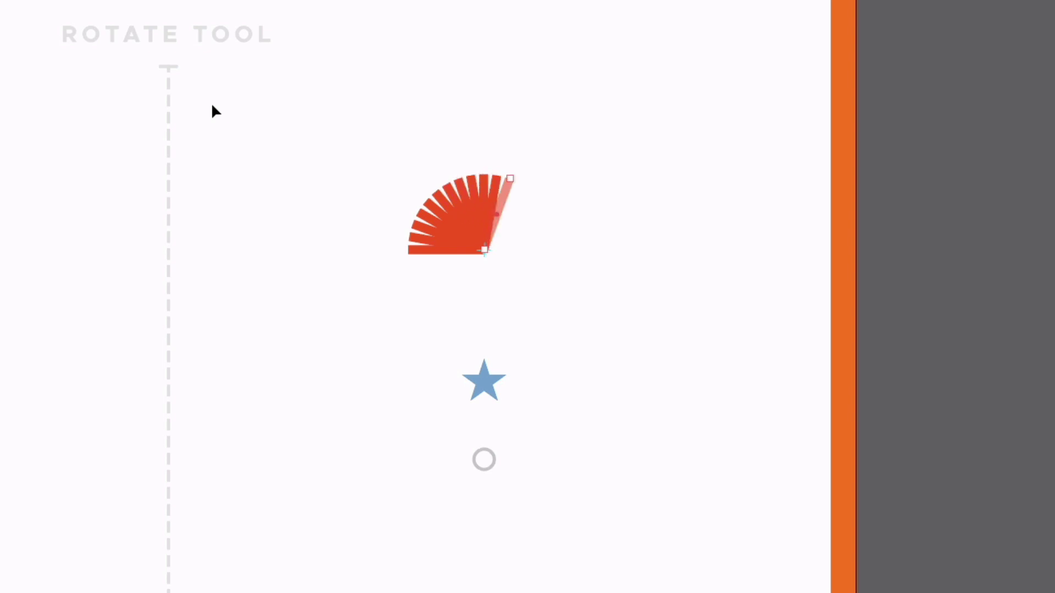
{"action": "key", "text": "ctrl+d"}
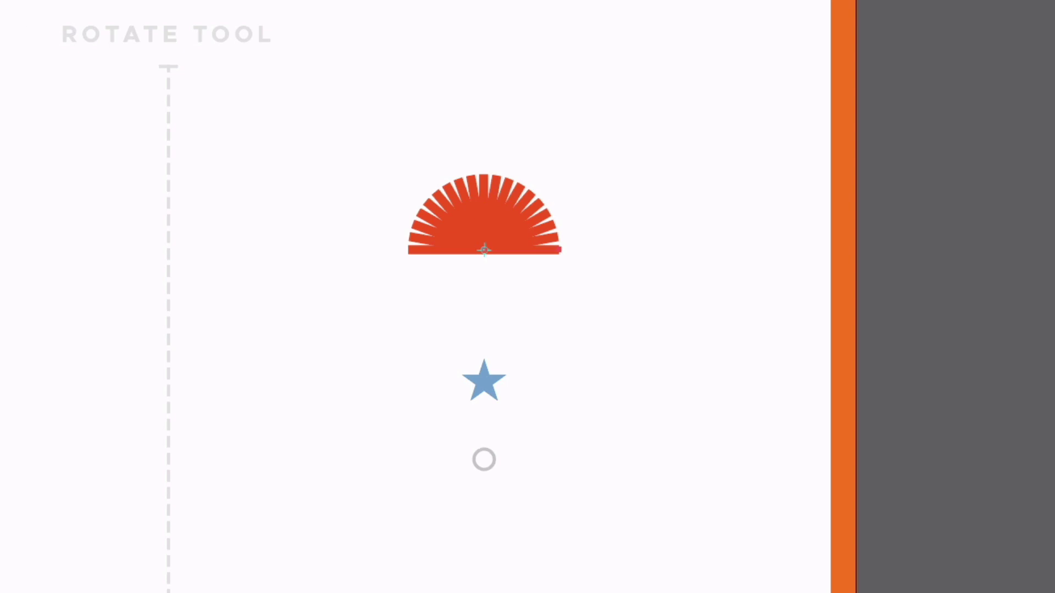
{"action": "left_click", "coordinate": [231, 169]}
Select the blue star and set a 360/5 rotation around the small circle's centre
{"action": "scroll", "coordinate": [346, 275], "scroll_direction": "down", "scroll_amount": 3}
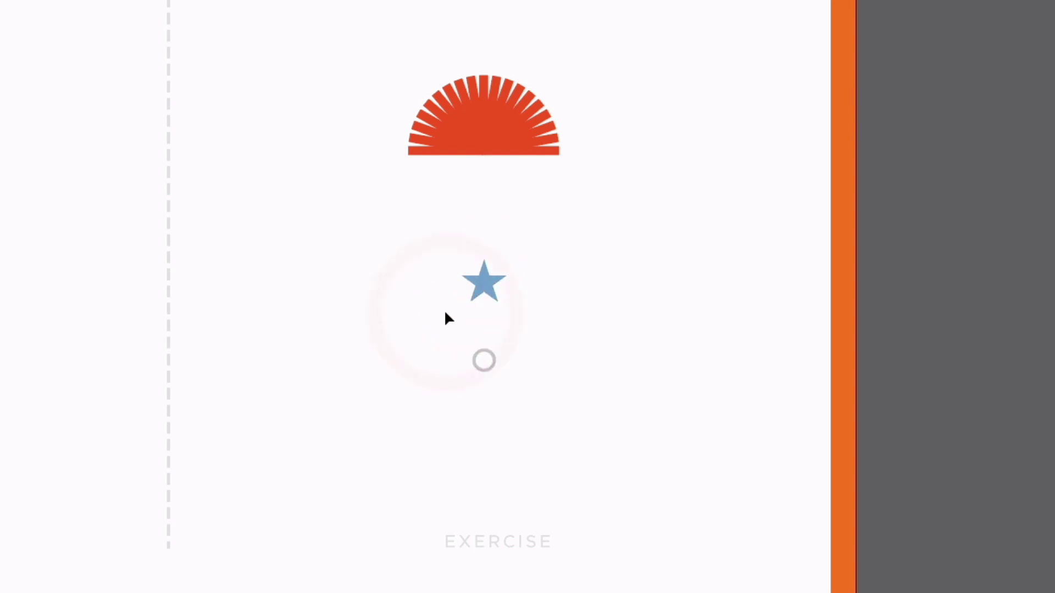
{"action": "left_click", "coordinate": [482, 280]}
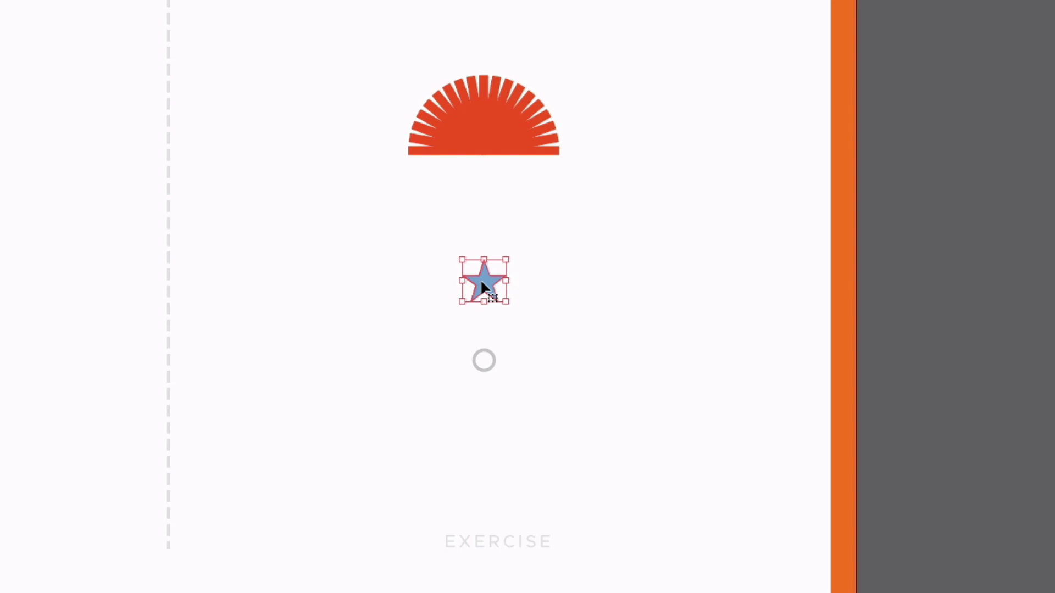
{"action": "key", "text": "a"}
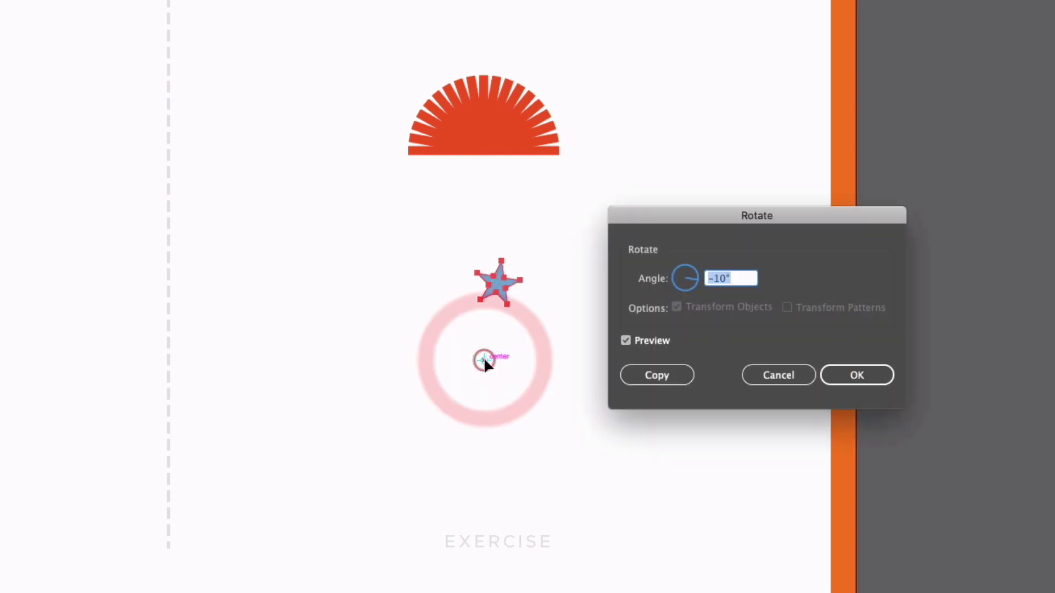
{"action": "left_click", "coordinate": [725, 279]}
{"action": "key", "text": "Tab"}
{"action": "type", "text": "360/5"}
Copy the star 72° around the circle and repeat it with Cmd+D
{"action": "left_click", "coordinate": [644, 379]}
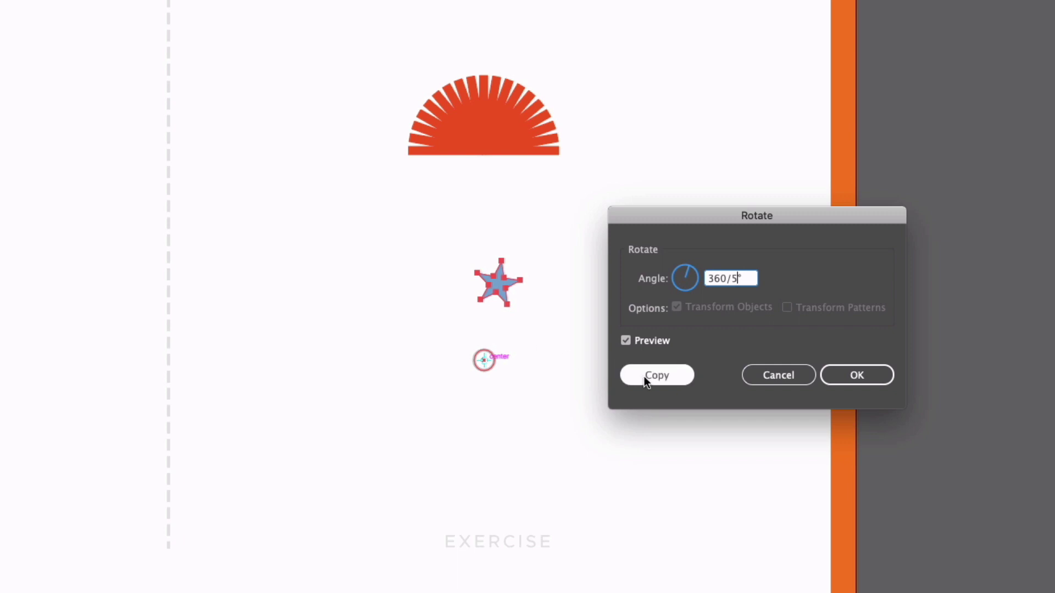
{"action": "left_click", "coordinate": [644, 376]}
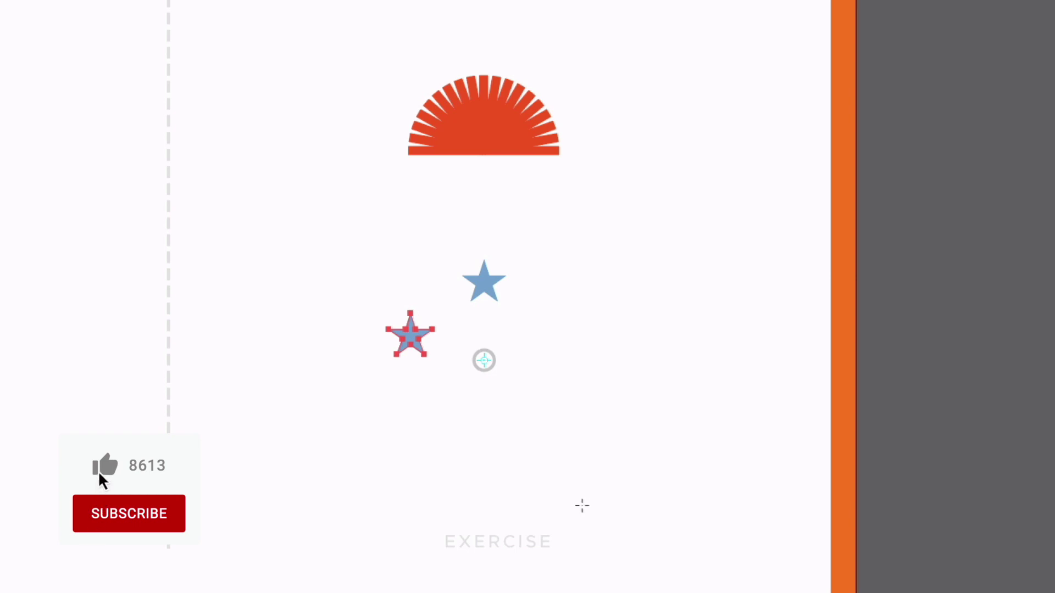
{"action": "key", "text": "v"}
{"action": "key", "text": "ctrl+d"}
{"action": "key", "text": "ctrl+d"}
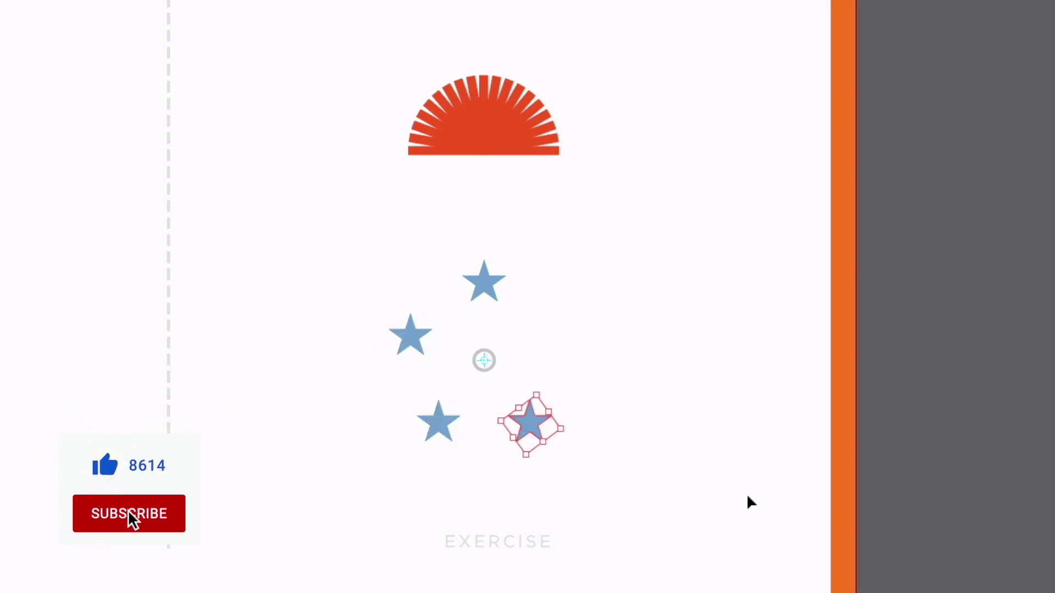